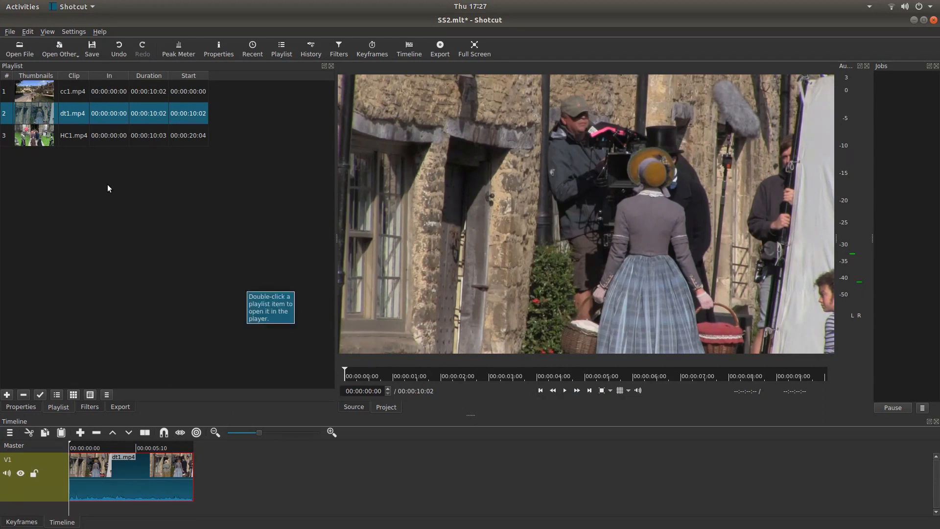
- Add the Crop video filter to the dt1.mp4 clip on track V1
left_click(90, 406)
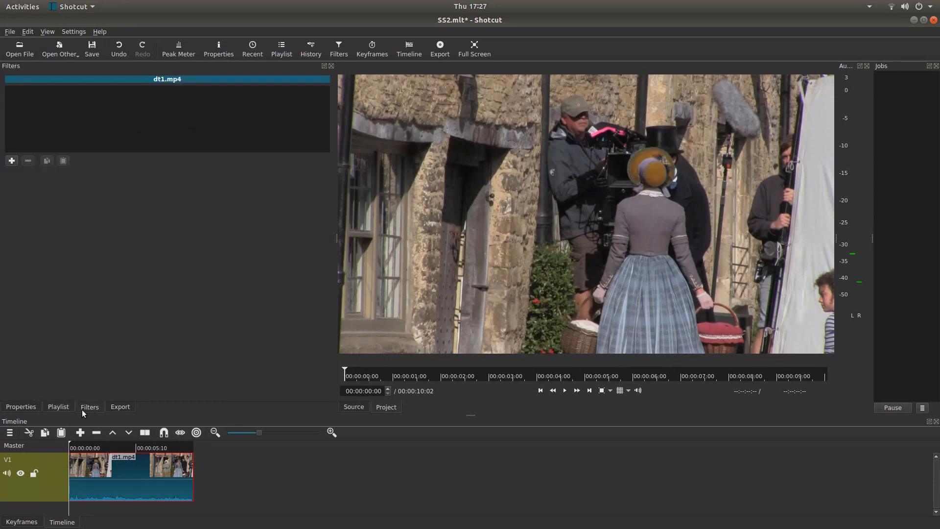
left_click(12, 162)
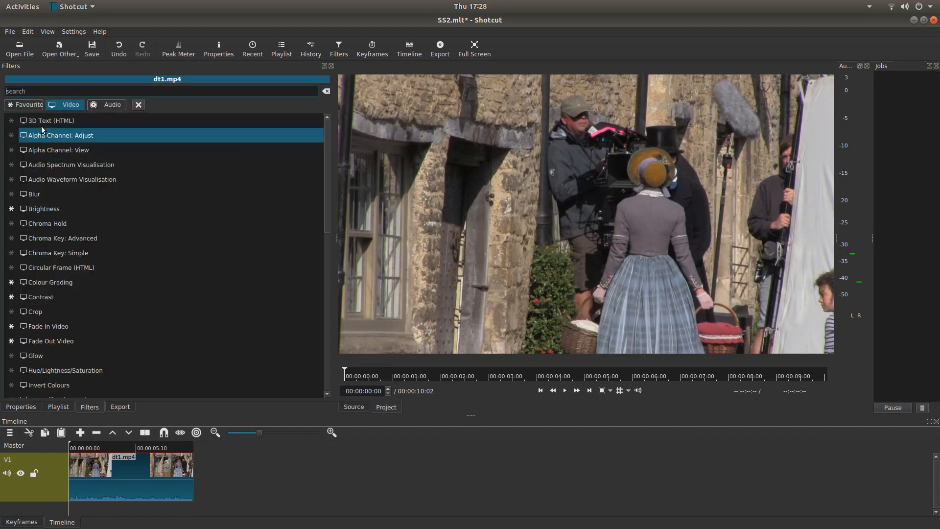
left_click(16, 107)
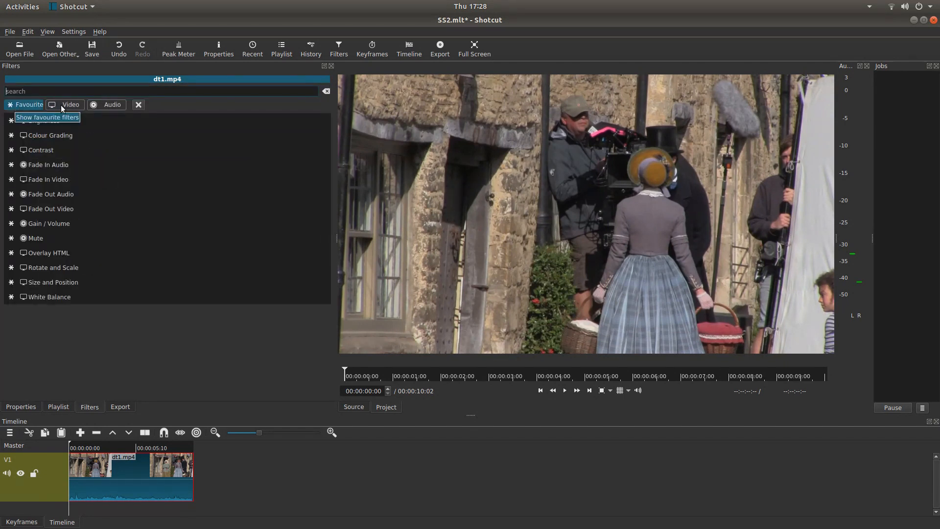
left_click(63, 106)
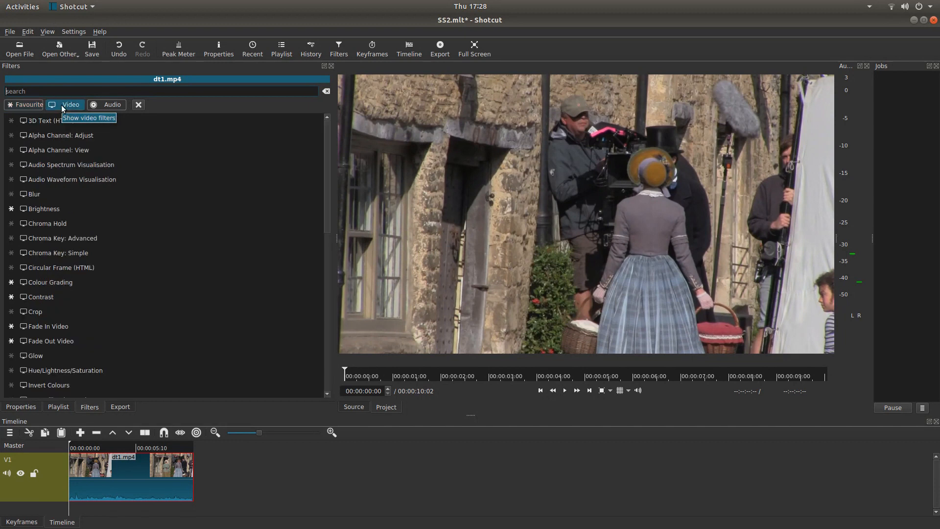
left_click(50, 311)
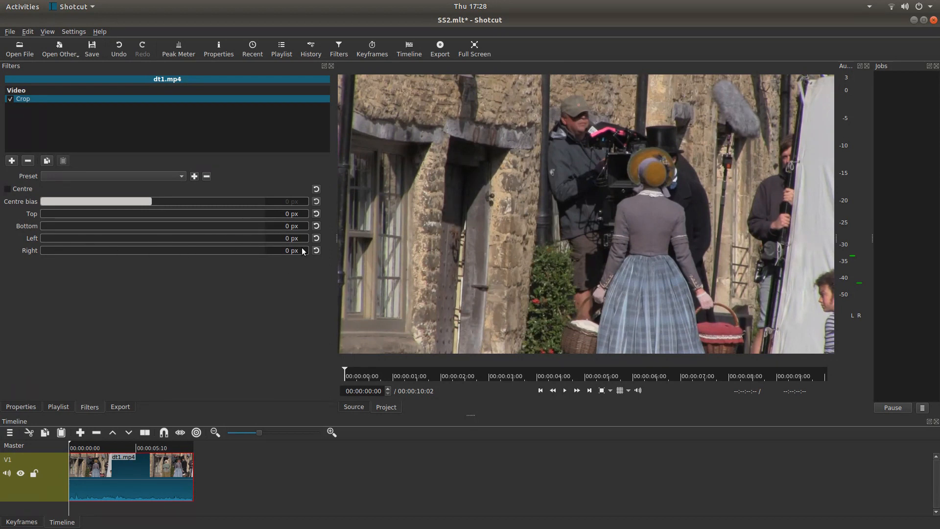
- Crop 640 px off both the left and right sides of the dt1.mp4 clip
double_click(285, 238)
type("64")
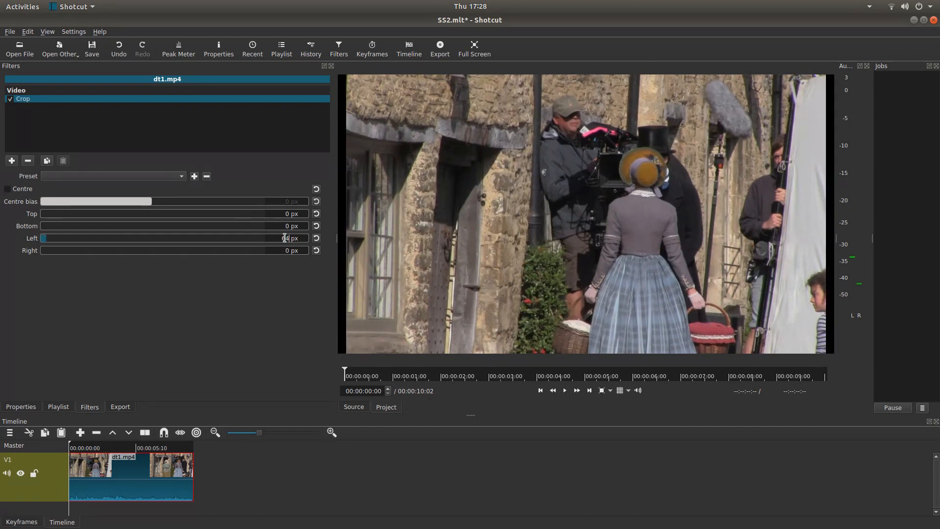
type("0")
double_click(291, 251)
type("6")
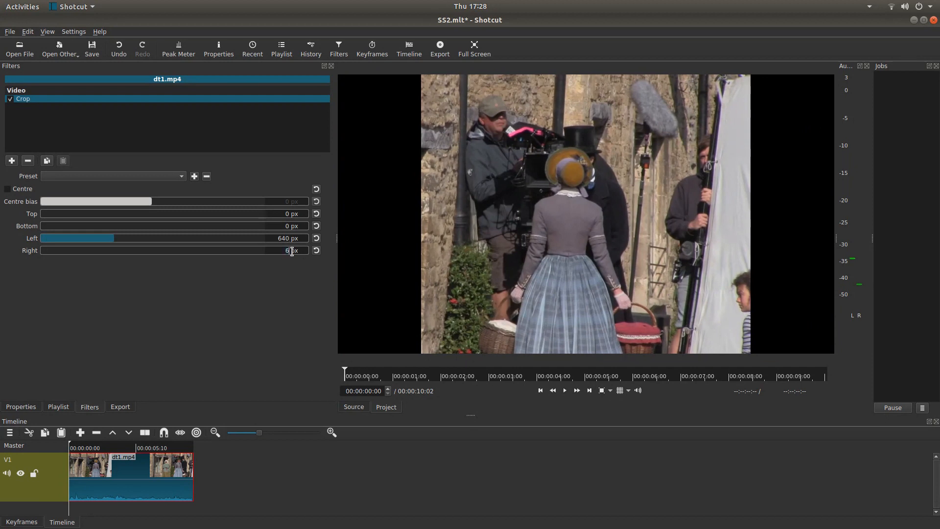
type("40")
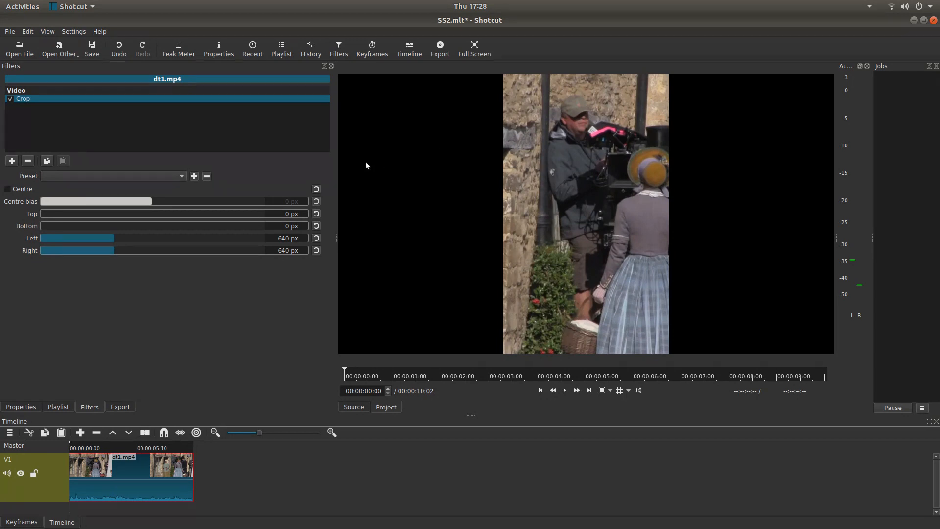
- Add the Size and Position video filter to the dt1.mp4 clip
left_click(12, 161)
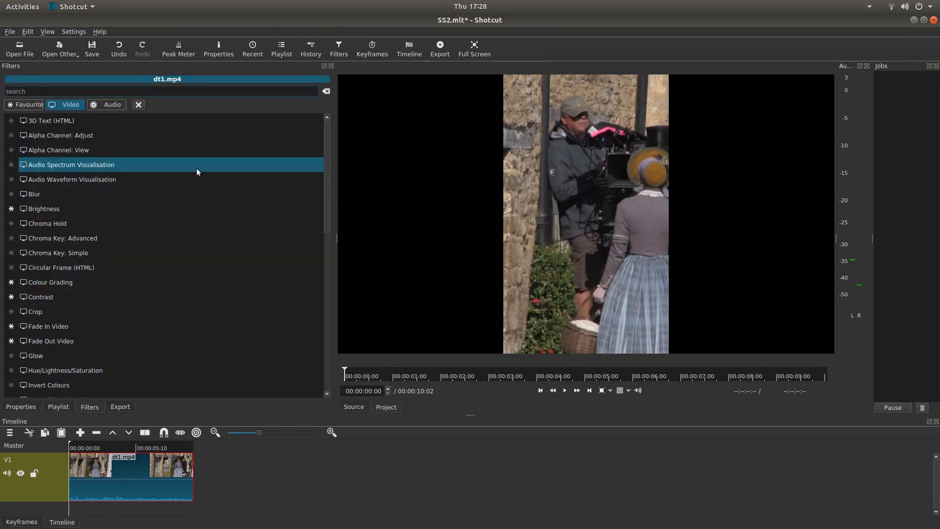
left_click_drag(327, 143, 328, 270)
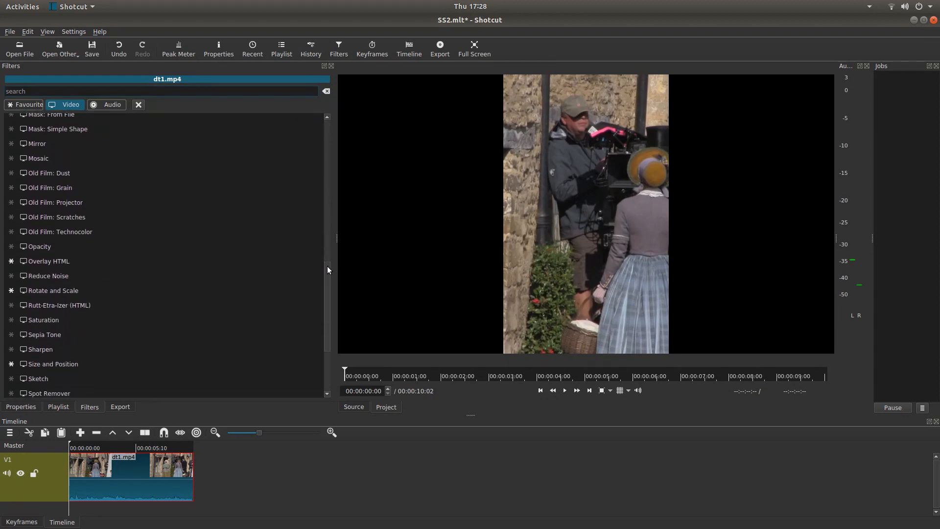
left_click(51, 364)
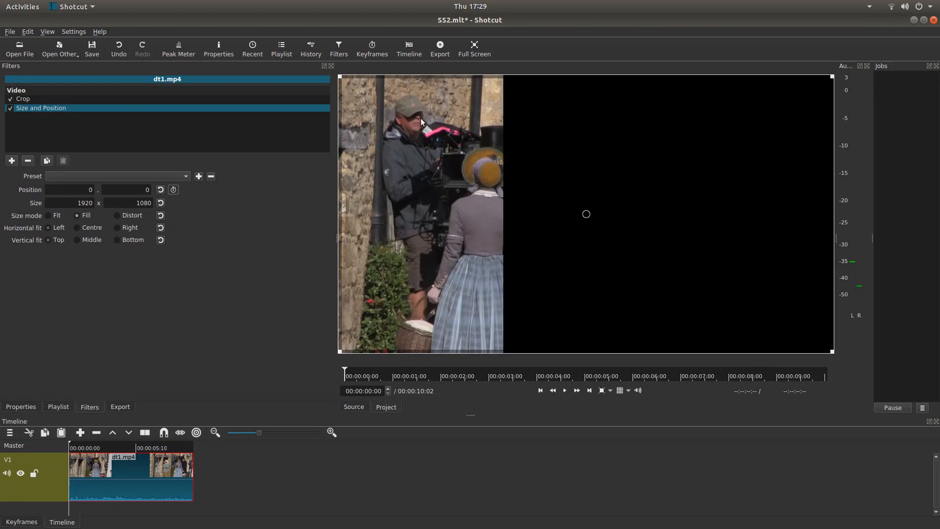
- Try the Fit size mode with right horizontal fit on dt1.mp4, returning to Fill with left horizontal fit
left_click(47, 216)
left_click(117, 228)
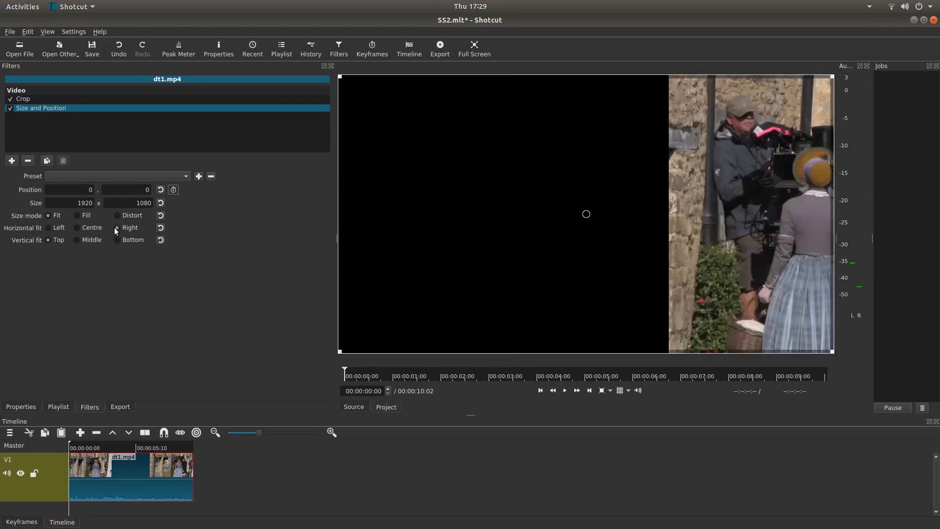
left_click(49, 228)
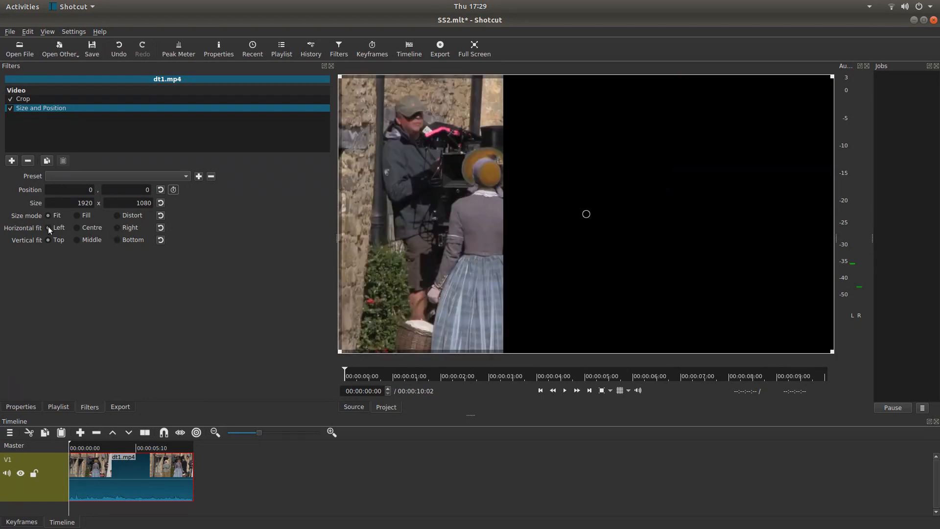
left_click(78, 215)
- Add a second video track, place cc1.mp4 at its start, and return the playhead to the beginning
right_click(235, 474)
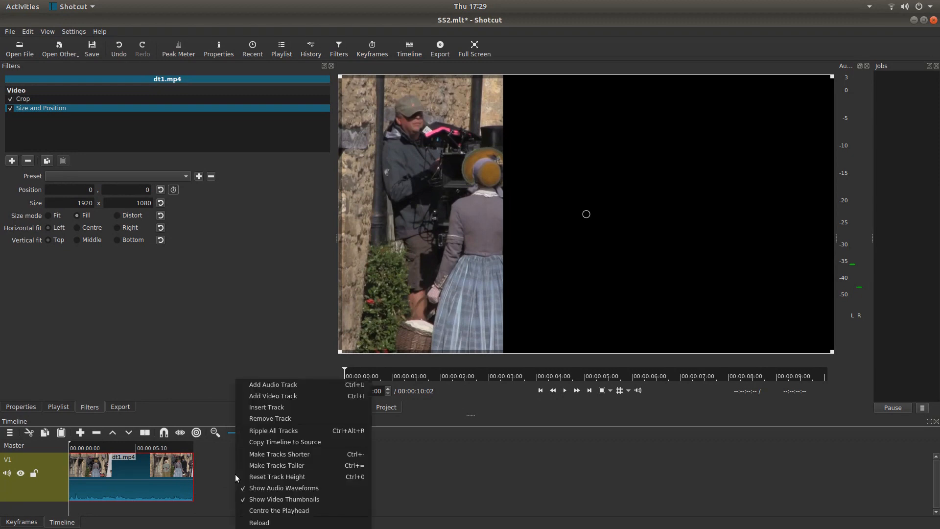
left_click(291, 396)
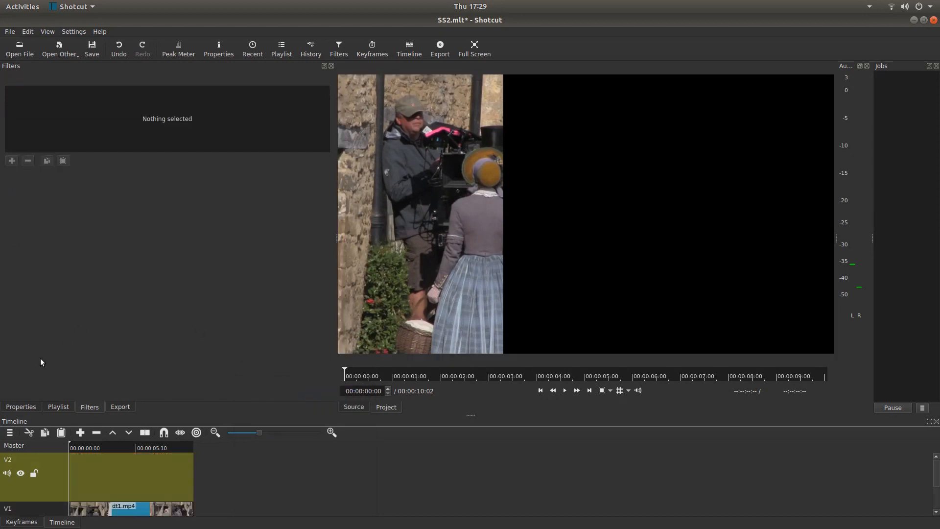
left_click(62, 407)
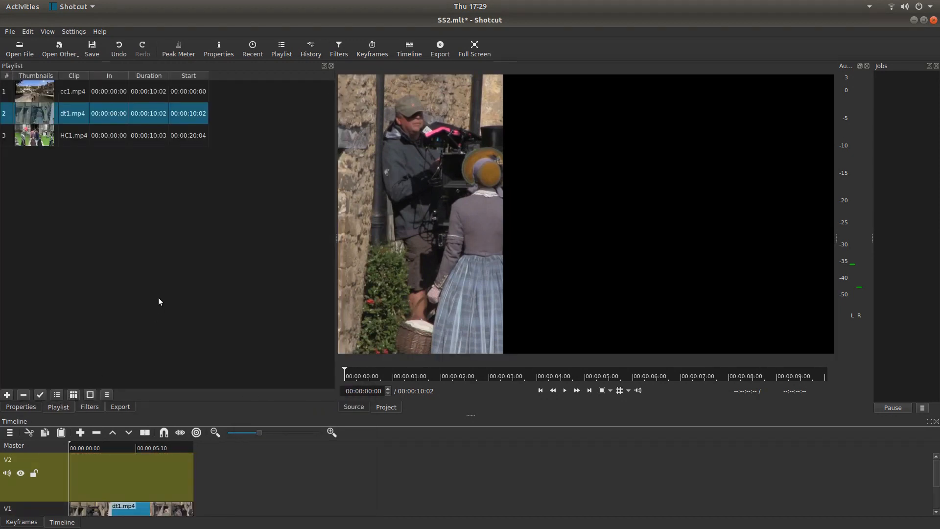
left_click_drag(30, 91, 119, 474)
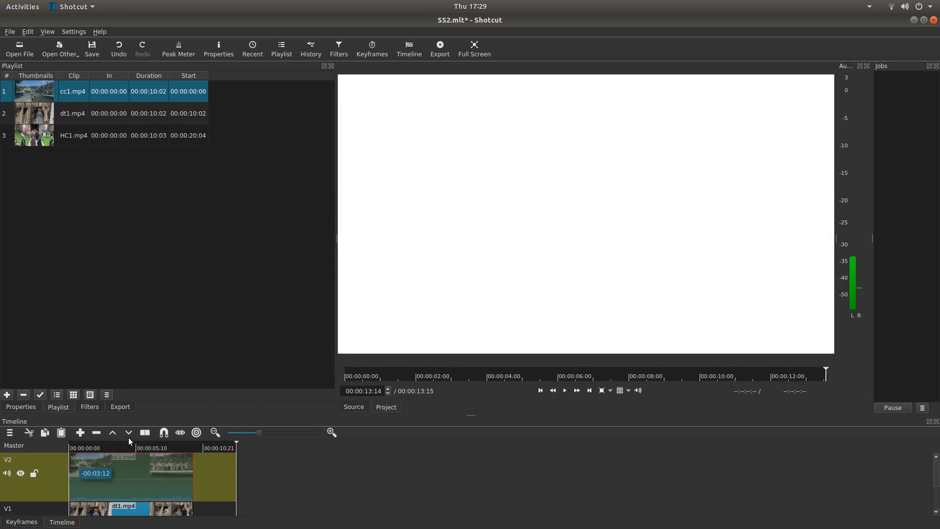
left_click(541, 390)
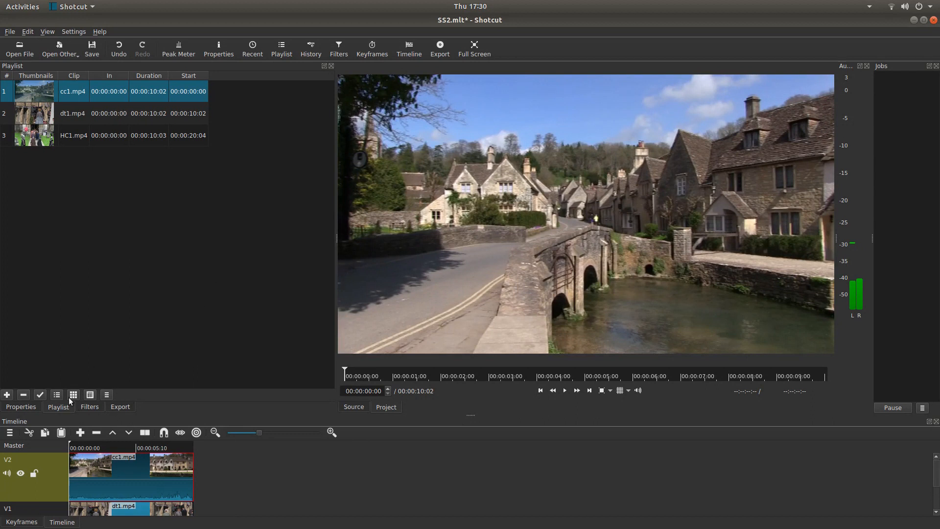
- Apply a Crop filter to cc1.mp4 that removes 640 px from both the left and right sides
left_click(90, 407)
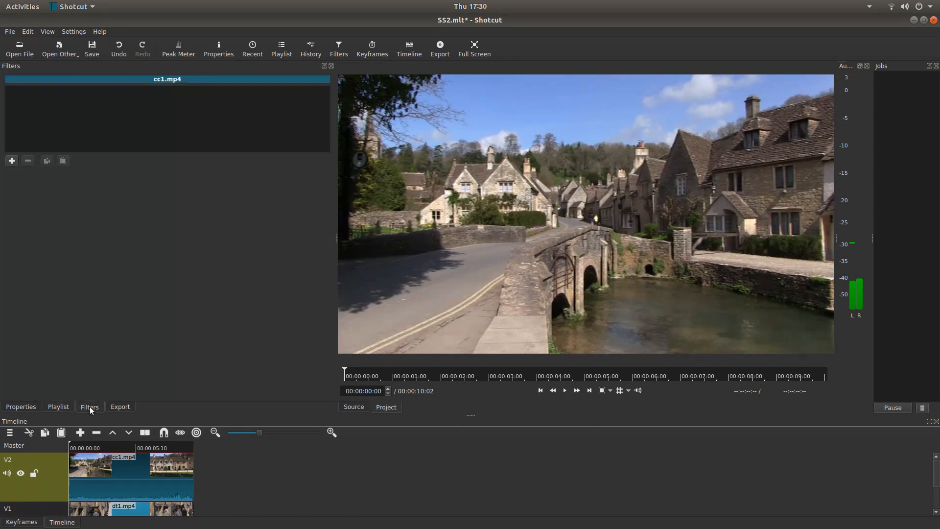
left_click(11, 161)
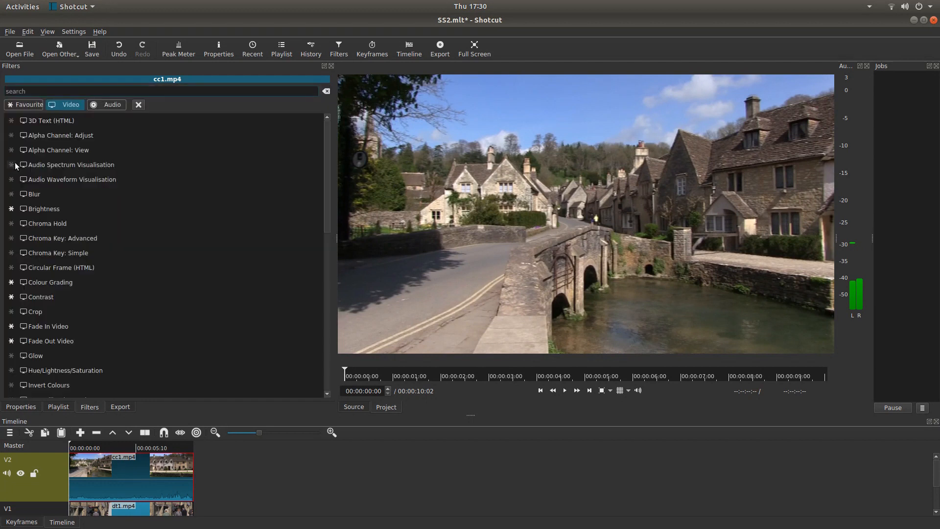
left_click(49, 313)
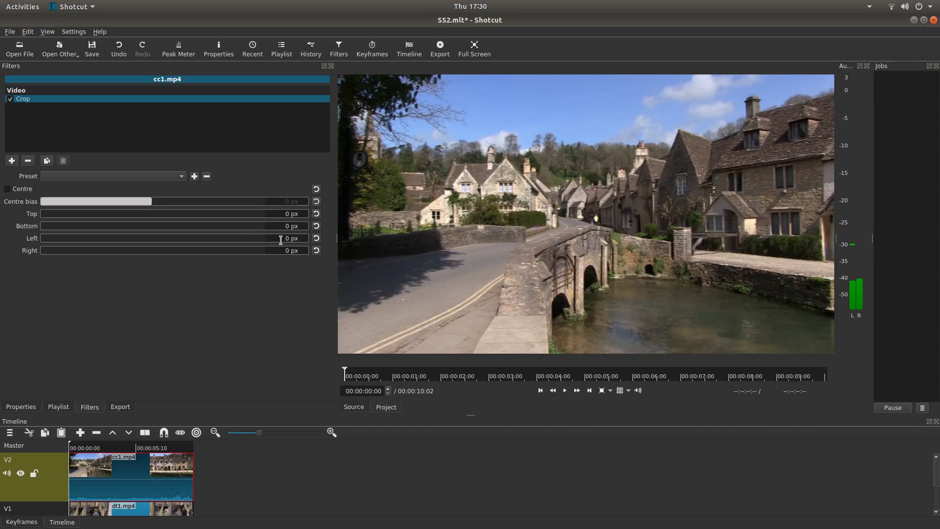
double_click(296, 239)
type("640")
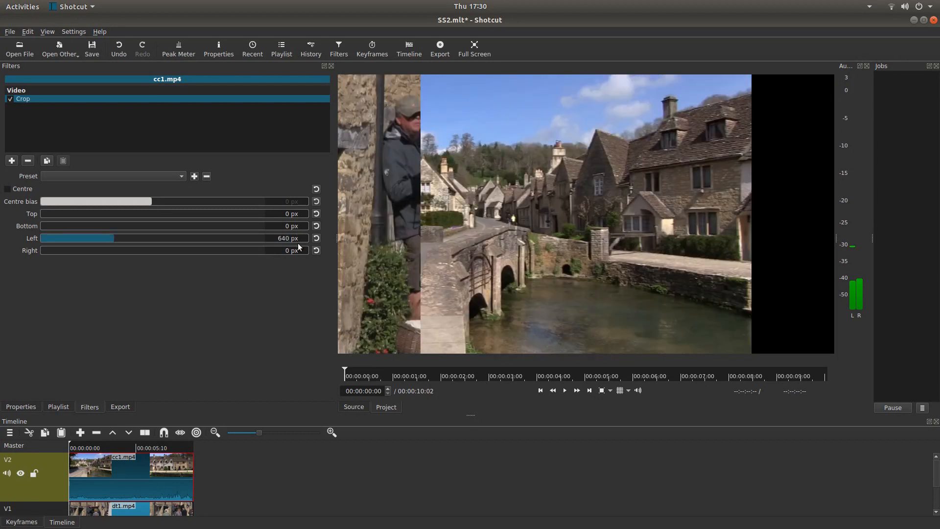
double_click(298, 251)
type("640")
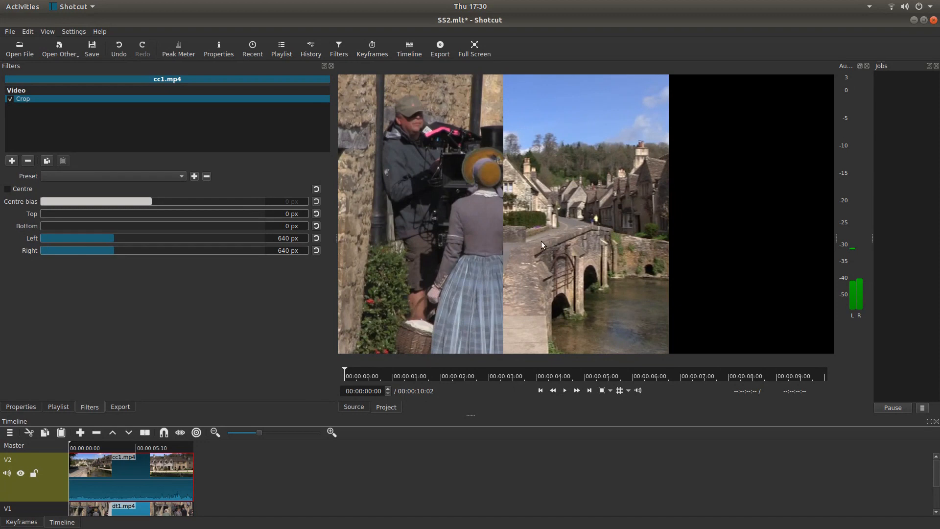
- Add a third video track, place HC1.mp4 at its start, and return the playhead to the beginning
left_click(57, 404)
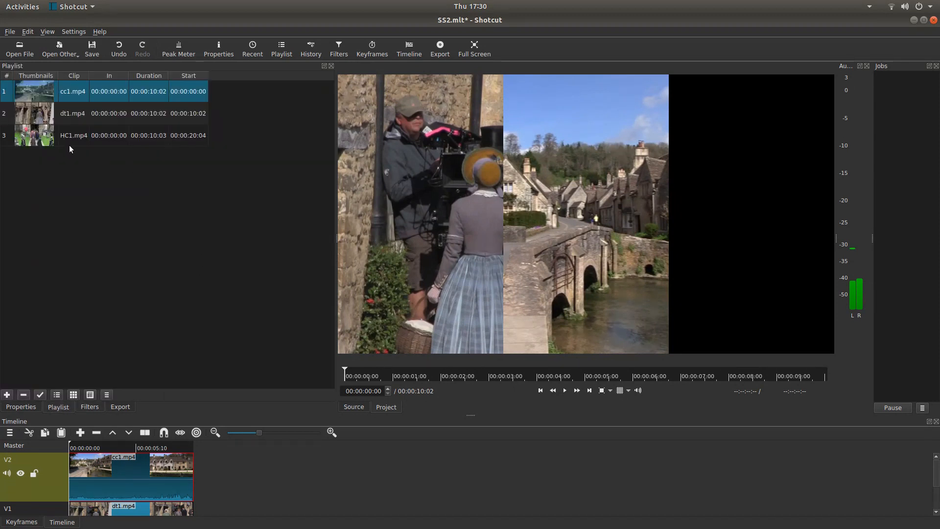
left_click_drag(27, 136, 10, 144)
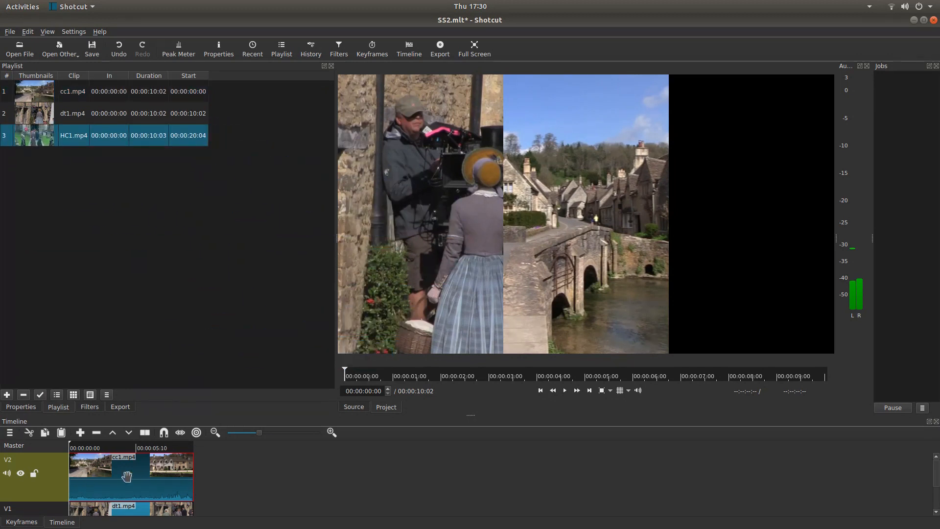
right_click(225, 476)
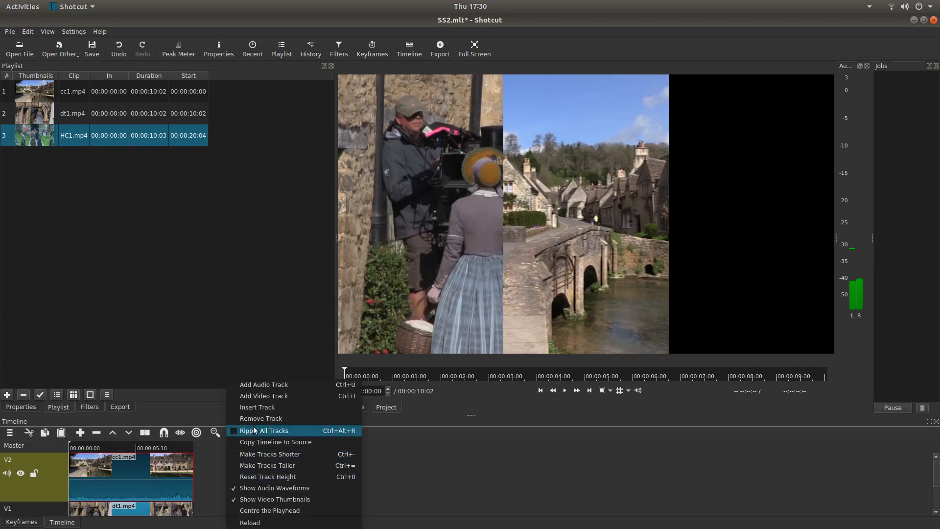
left_click(280, 396)
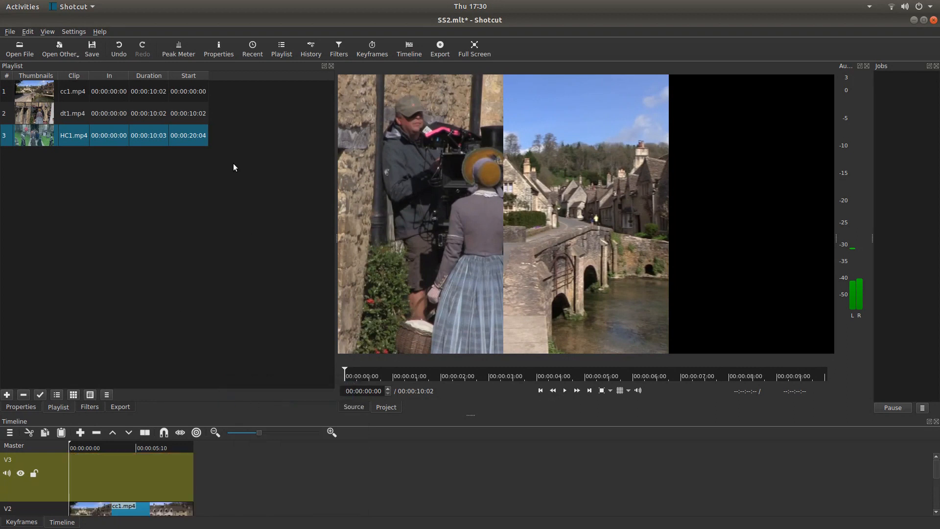
left_click_drag(30, 142, 120, 480)
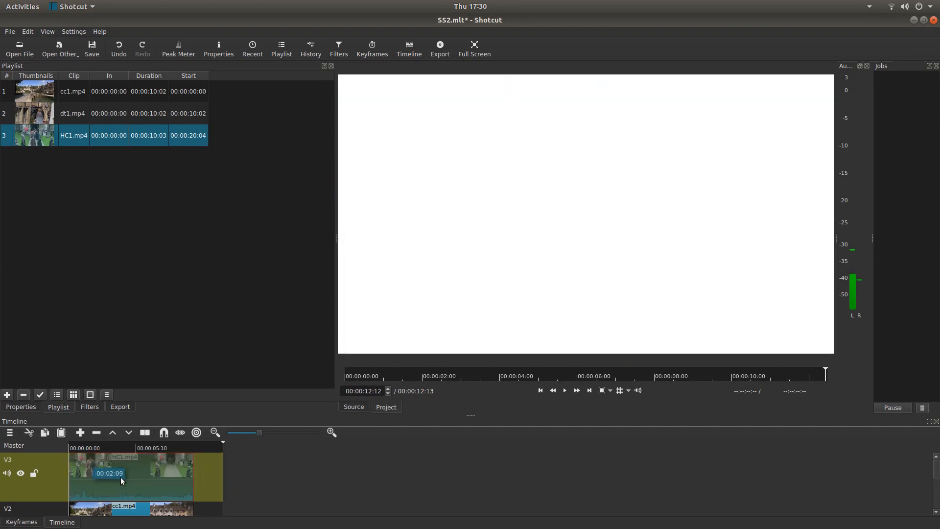
left_click(535, 392)
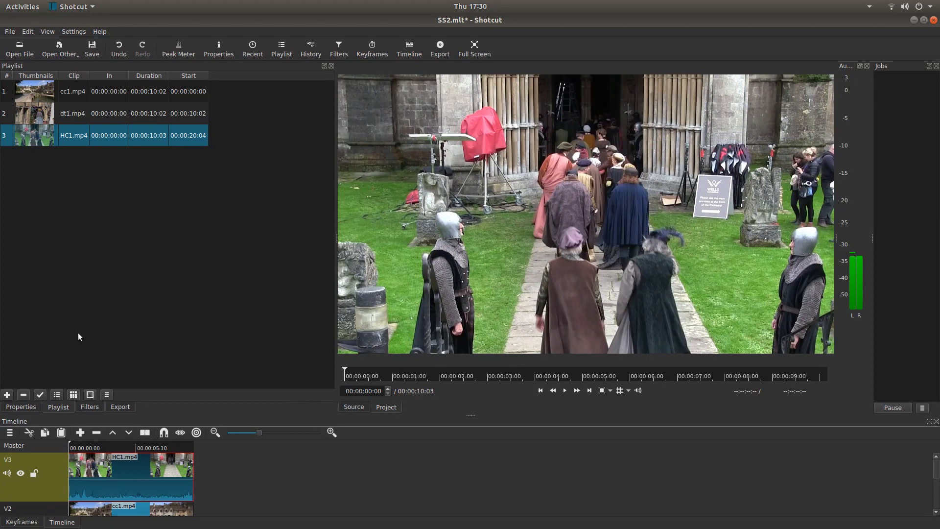
- Apply a Crop filter to HC1.mp4 that removes 640 px from both the left and right sides
left_click(93, 407)
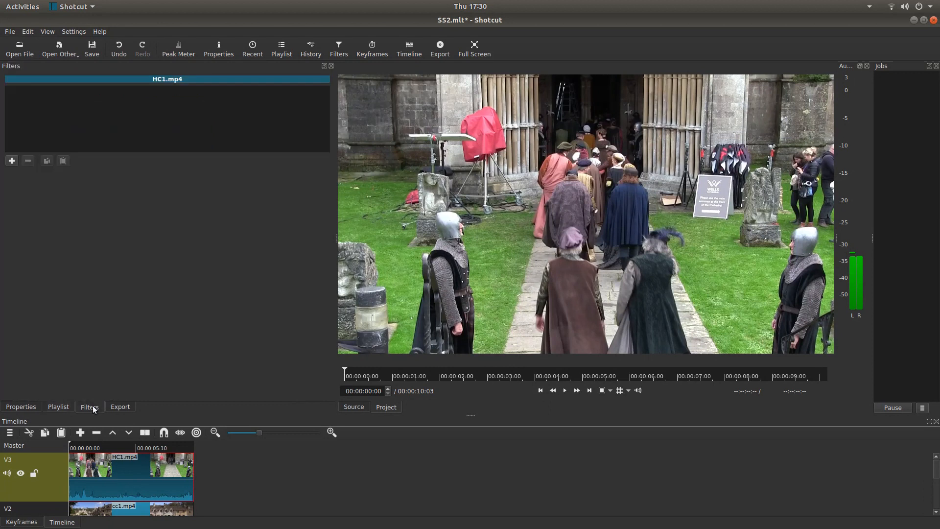
left_click(12, 162)
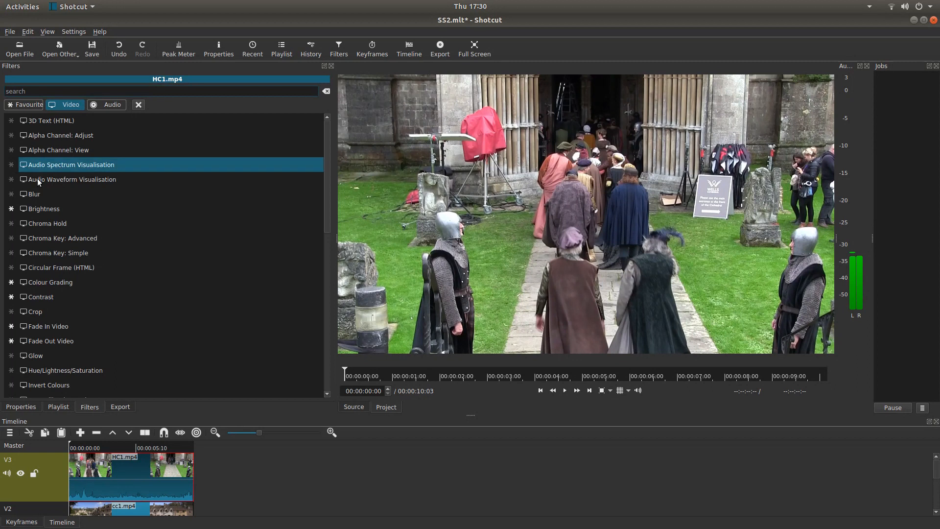
left_click(38, 311)
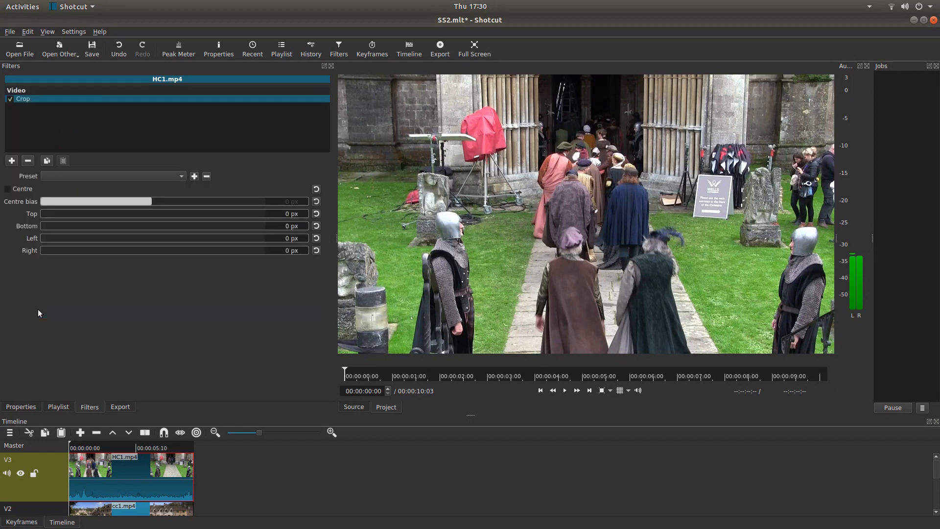
double_click(292, 237)
type("640")
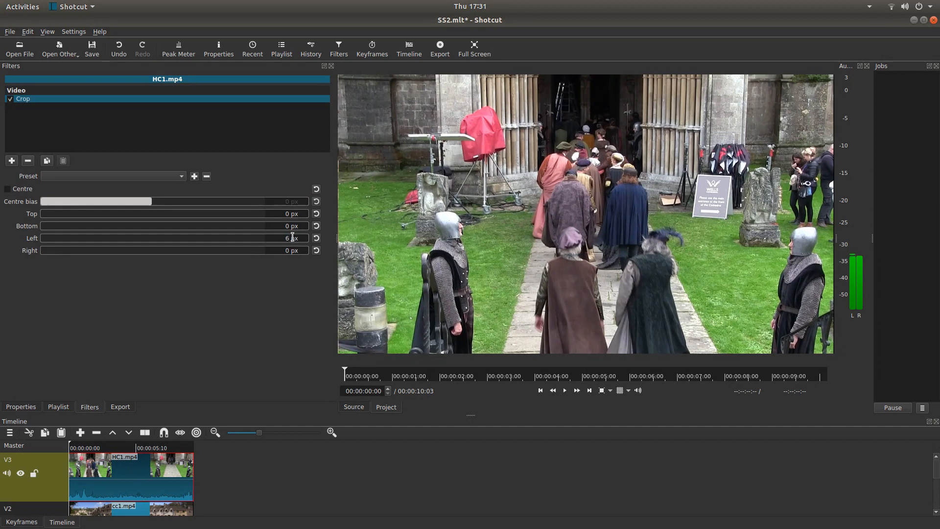
key("Return")
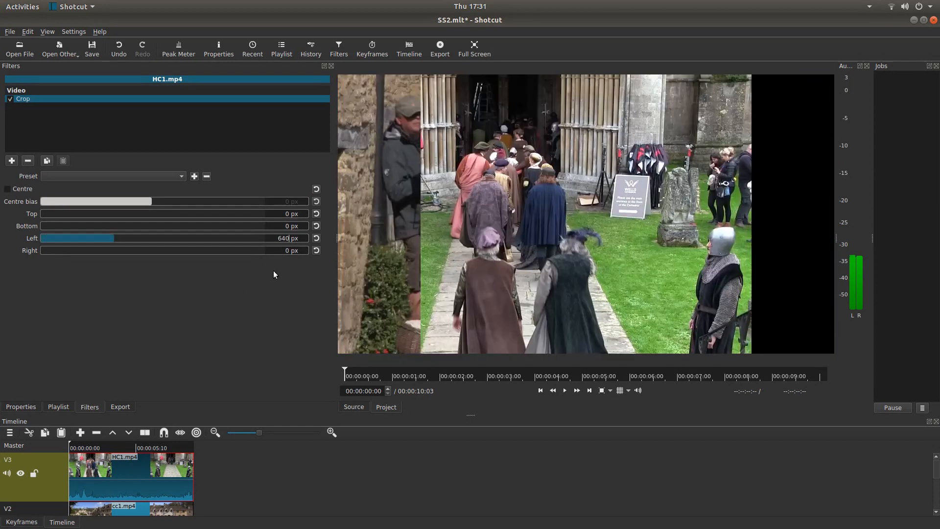
double_click(292, 250)
type("640")
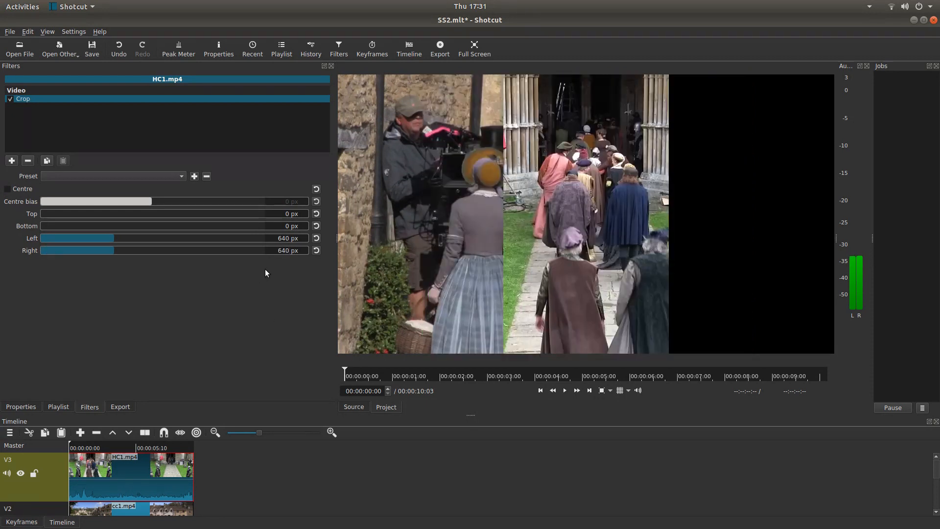
- Add a Size and Position filter to HC1.mp4 with size mode Fit and horizontal fit Right
left_click(11, 161)
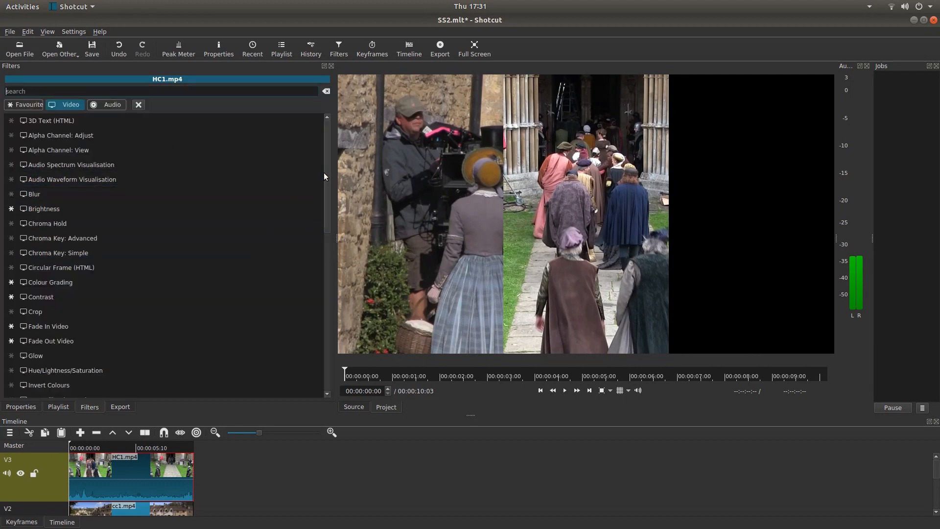
left_click_drag(326, 170, 325, 248)
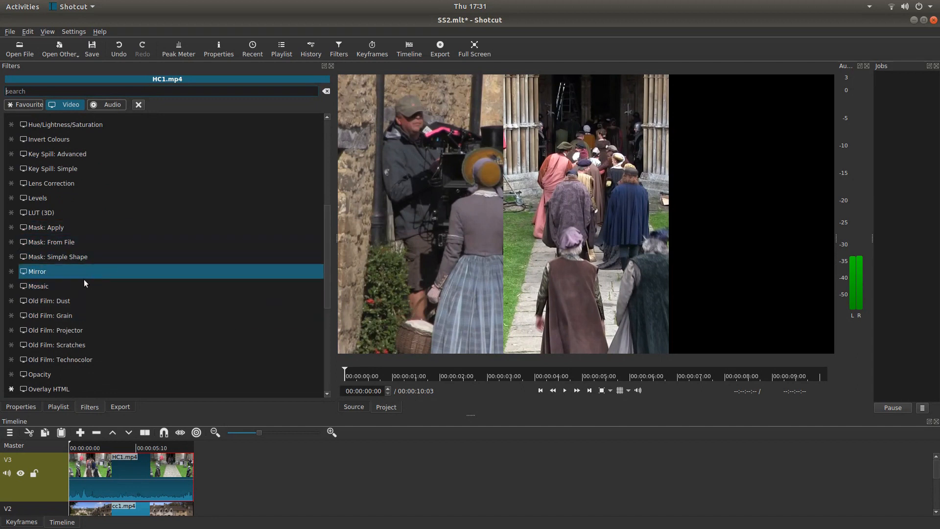
left_click_drag(329, 249, 324, 284)
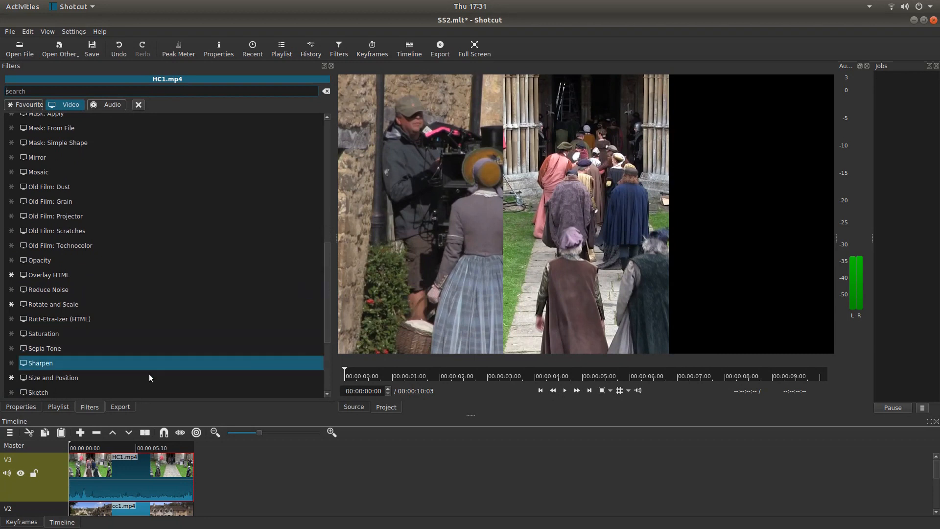
left_click(69, 378)
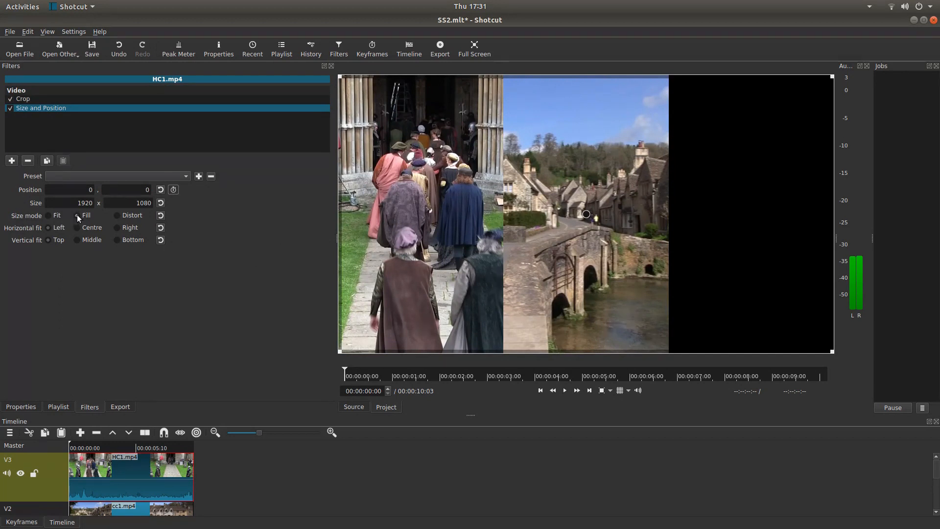
left_click(48, 215)
left_click(118, 227)
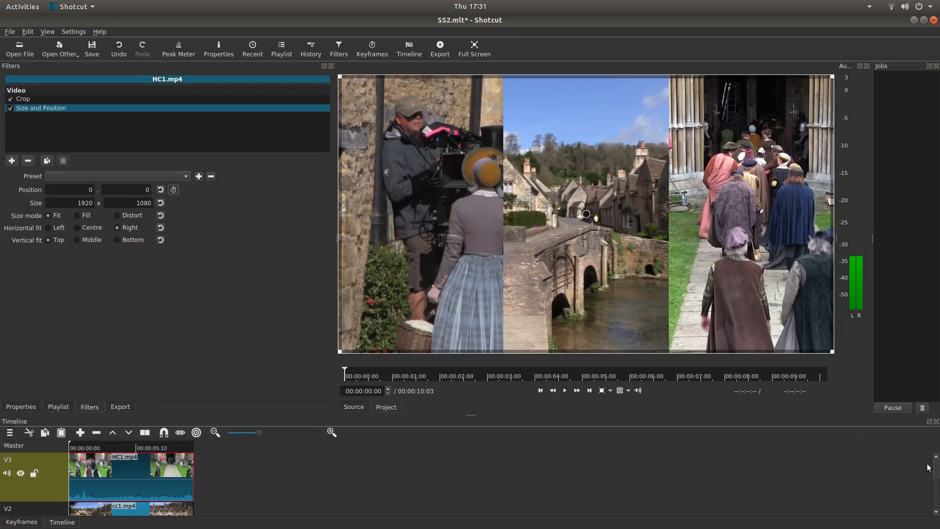
mouse_move(937, 474)
left_mouse_down()
mouse_move(937, 506)
mouse_move(937, 474)
left_mouse_up()
mouse_move(936, 468)
left_mouse_down()
mouse_move(936, 501)
mouse_move(937, 466)
left_mouse_up()
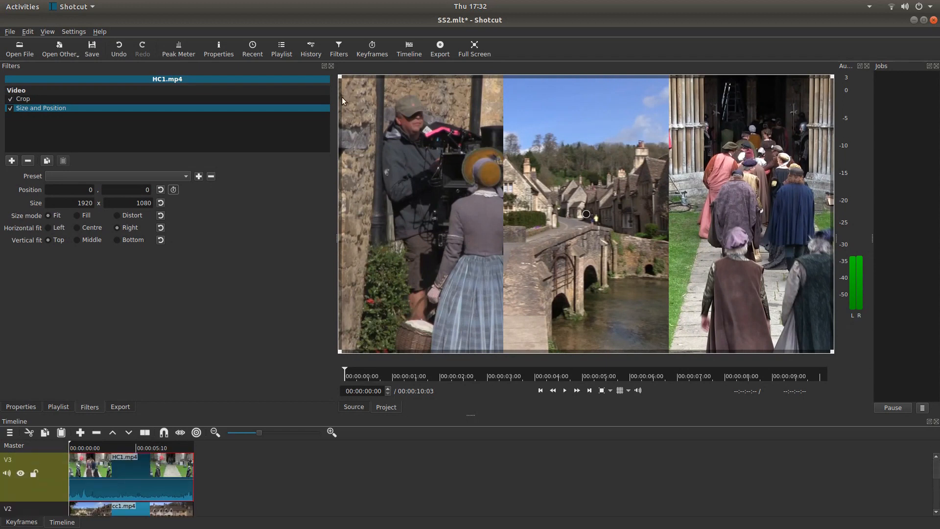